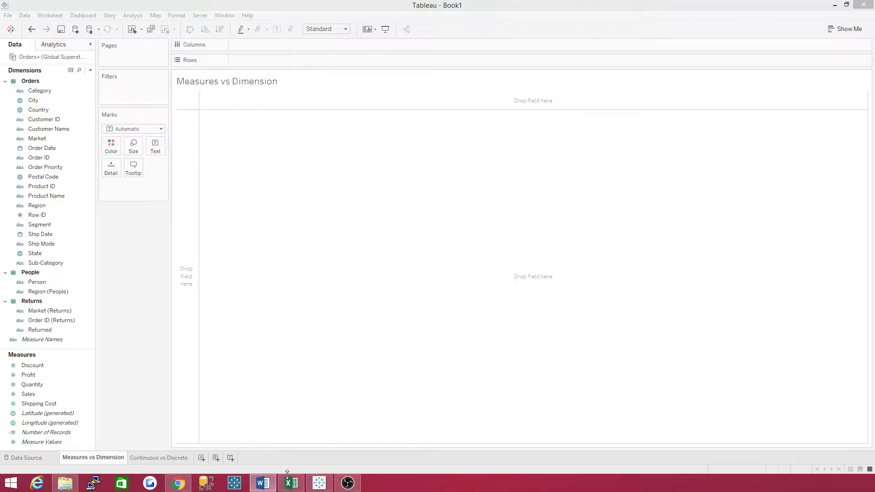
Switch to the Global Superstore workbook in Excel to examine its highlighted order columns, and return to the Tableau worksheet.
mouse_move(294, 486)
click(297, 455)
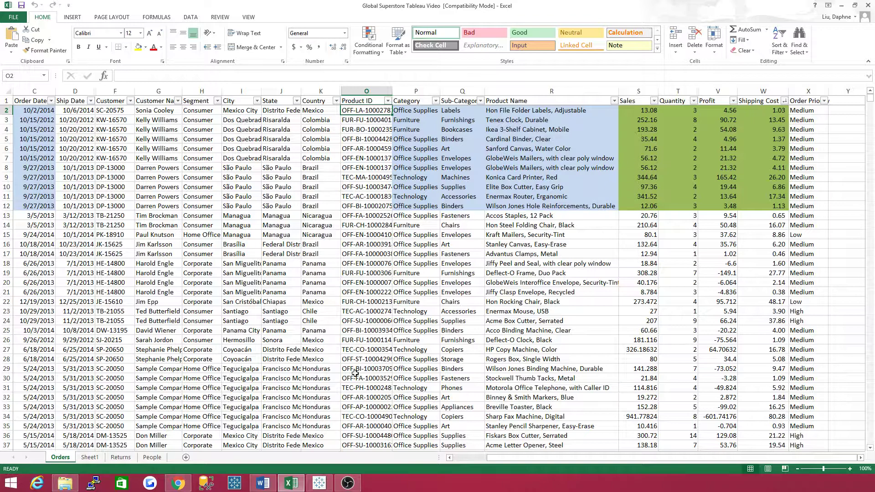
mouse_move(317, 483)
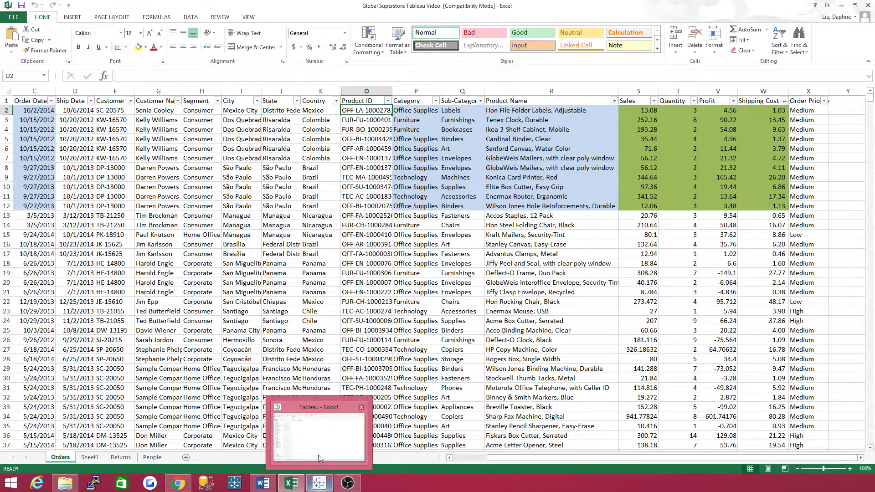
click(318, 453)
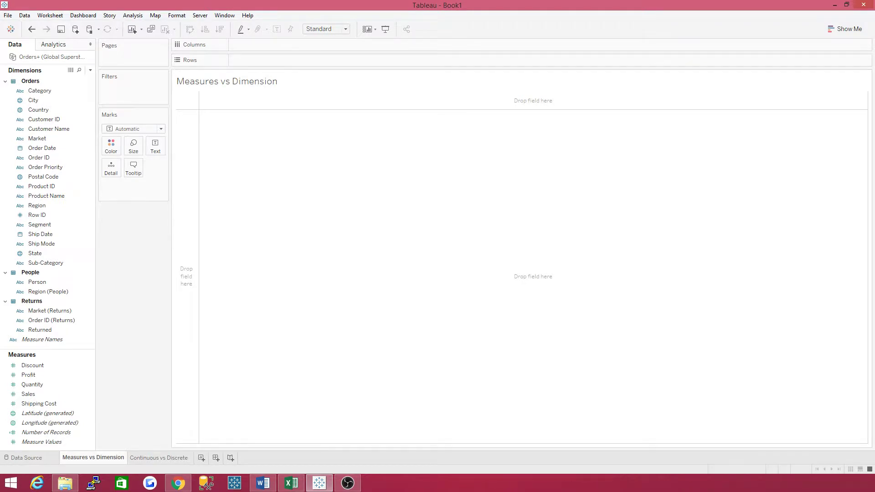
key(alt+Tab)
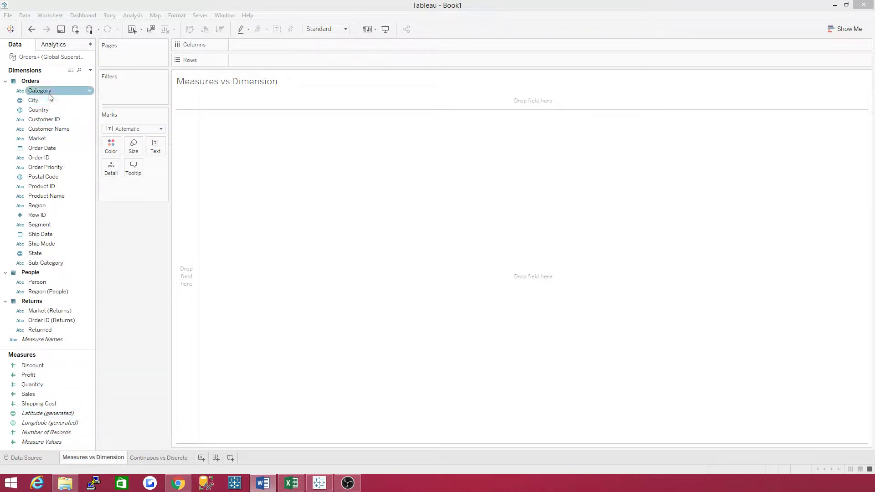
Build a bar chart of summed Sales by Category, with Category on Rows and Sales on Columns.
drag(49, 91, 253, 60)
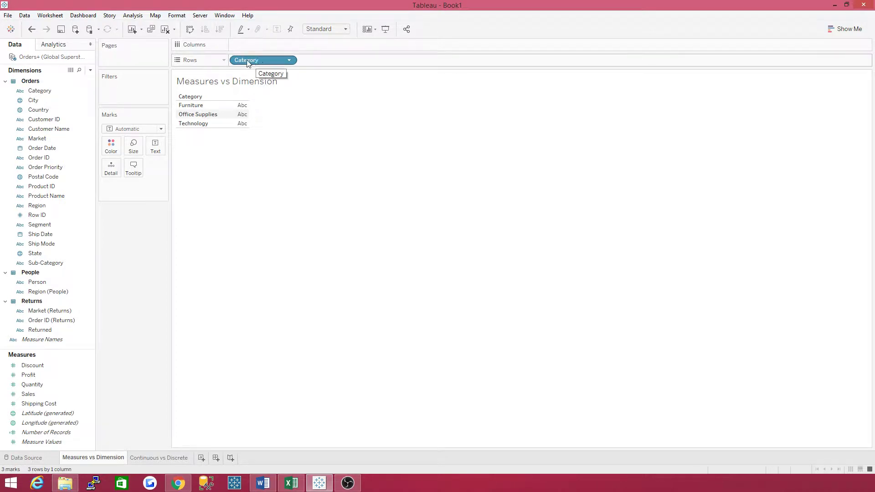
click(190, 97)
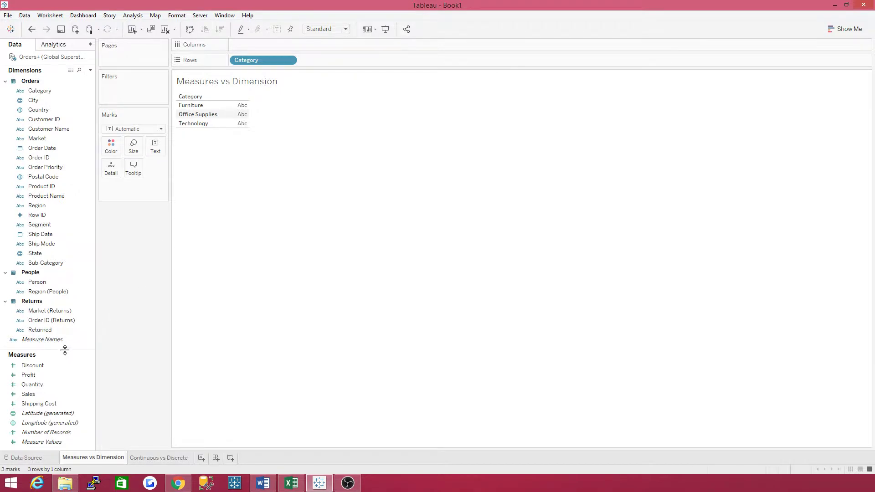
drag(28, 394, 249, 47)
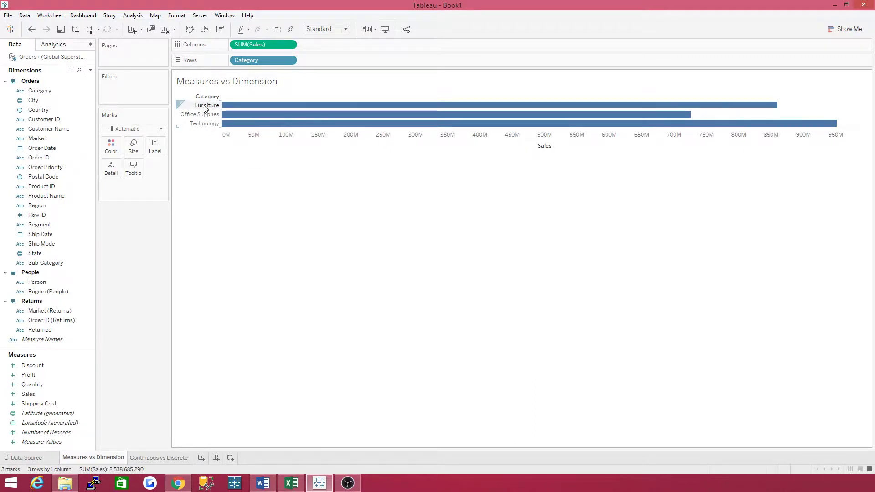
mouse_move(269, 106)
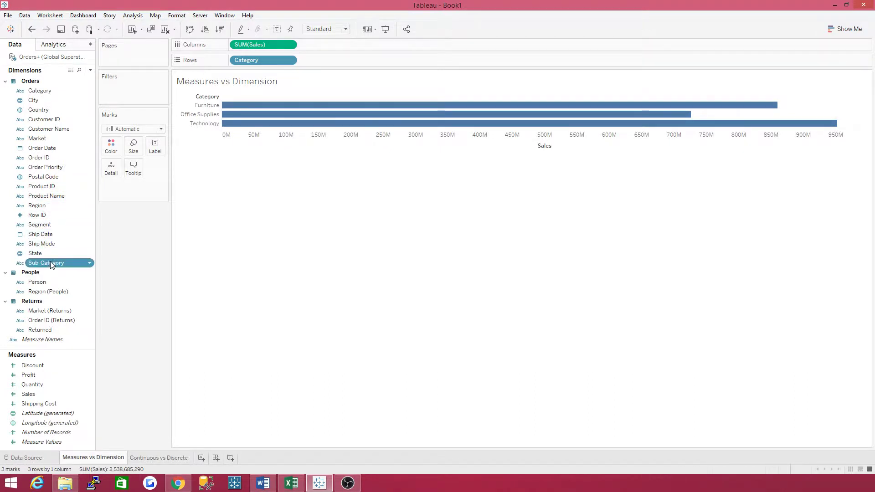
Break the sales bars down by Sub-Category within each Category on Rows, and colour them by Category.
drag(46, 262, 323, 59)
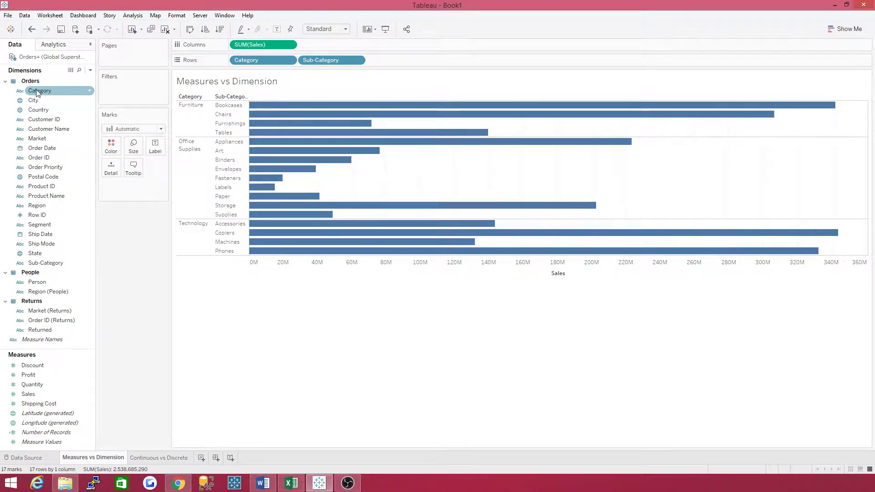
drag(37, 92, 110, 145)
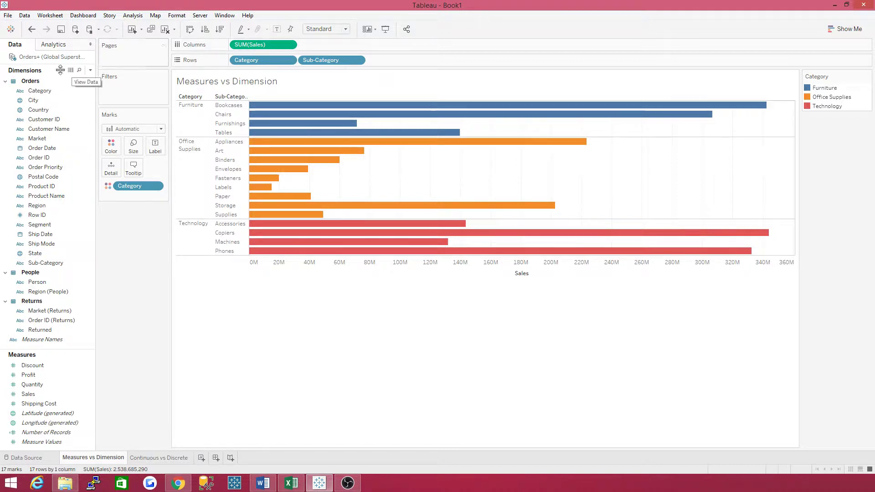
click(40, 90)
key(alt+Tab)
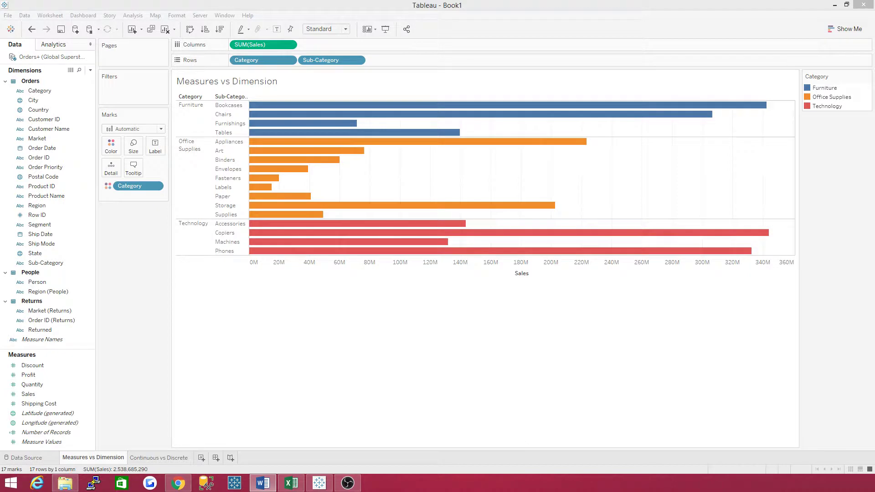
click(50, 90)
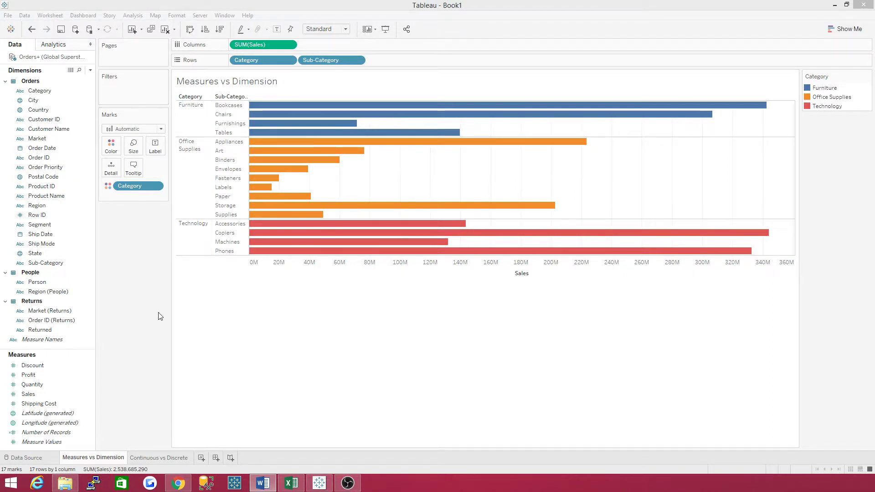
On the Continuous vs Discrete sheet, plot summed Sales on Rows against the year of Order Date on Columns.
click(175, 459)
click(174, 457)
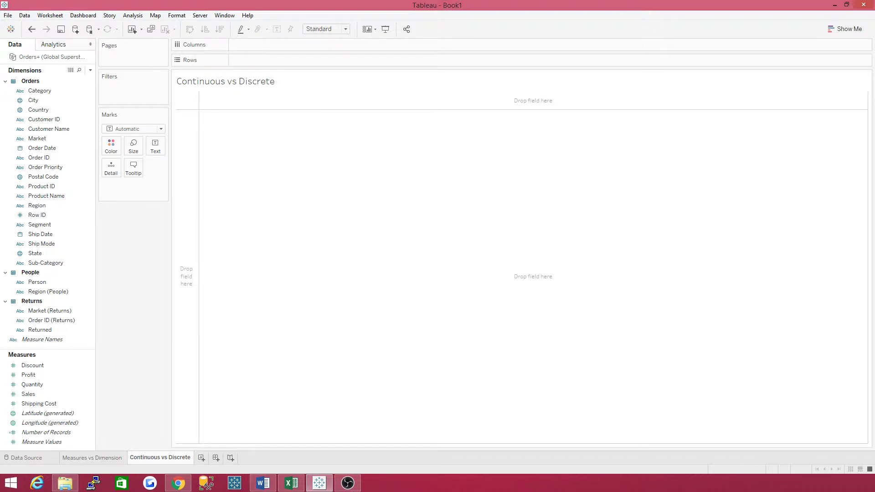
key(alt+Tab)
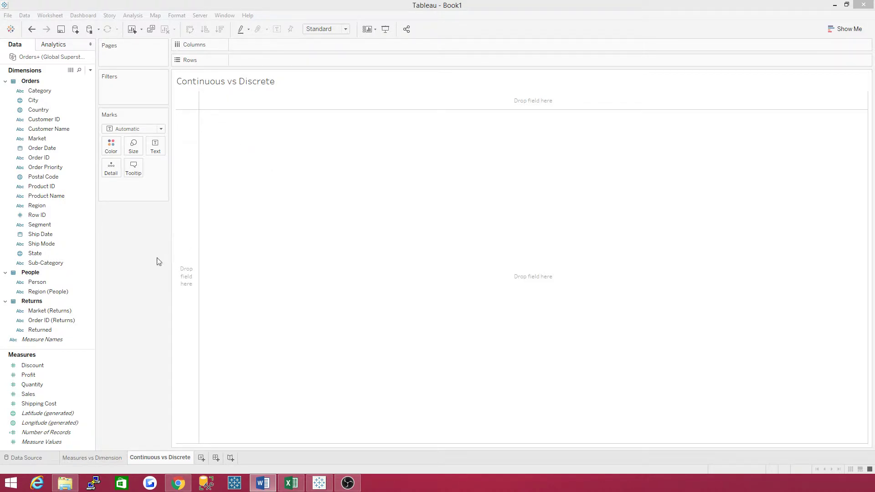
click(44, 151)
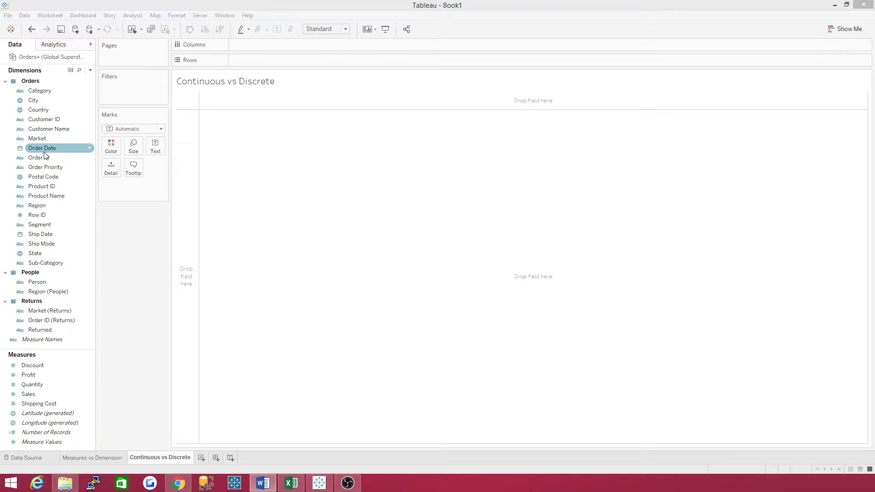
drag(43, 149, 269, 40)
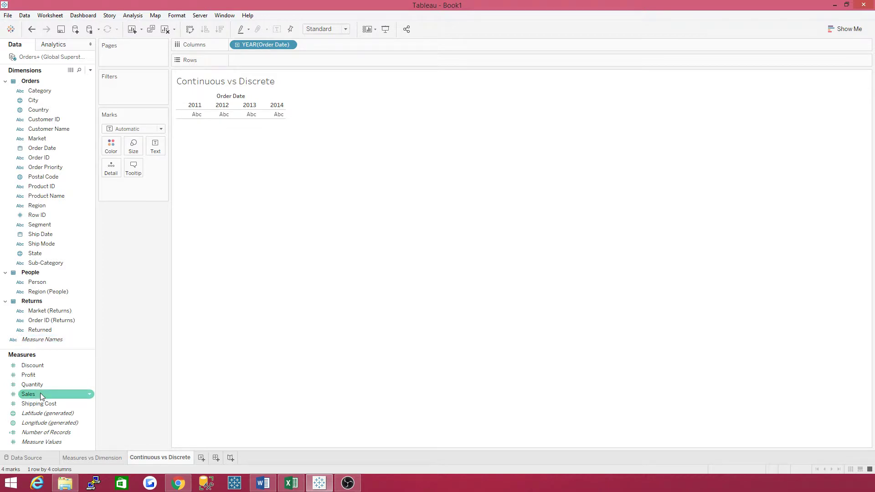
drag(40, 393, 256, 62)
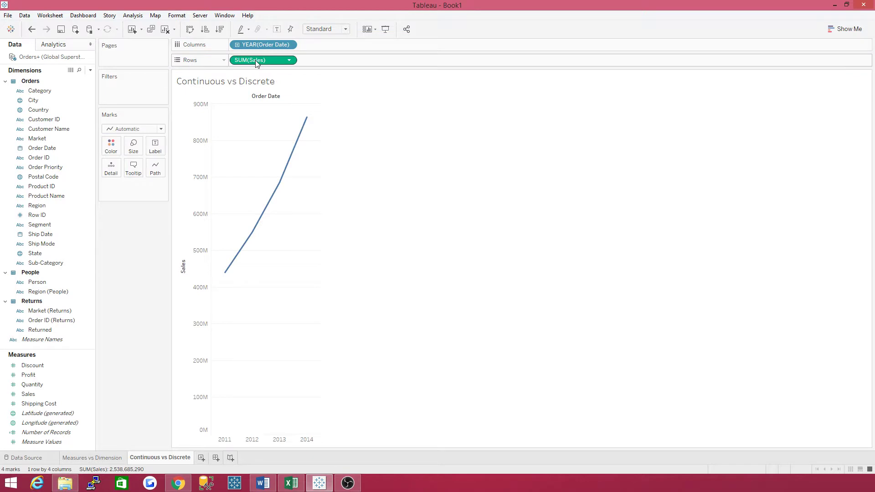
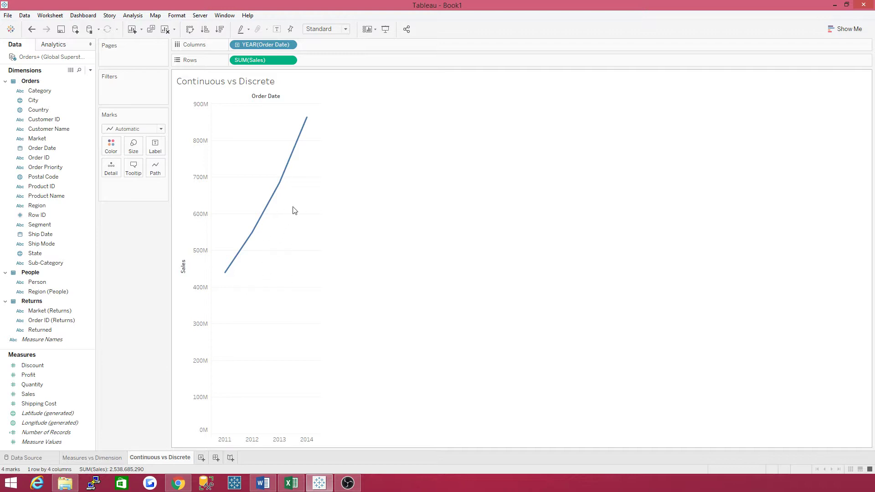
Convert Order Date on Columns to continuous and set its level to the quarter-with-year date value (Q2 2015 format).
click(289, 45)
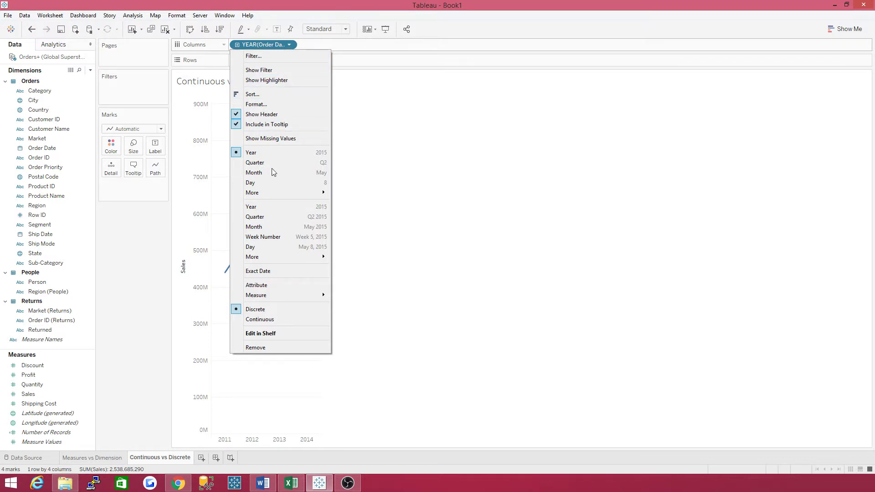
click(272, 318)
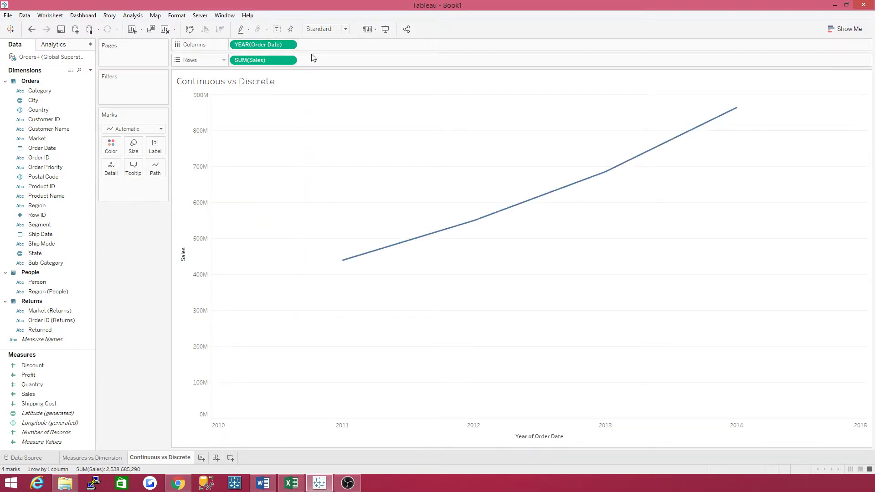
click(289, 45)
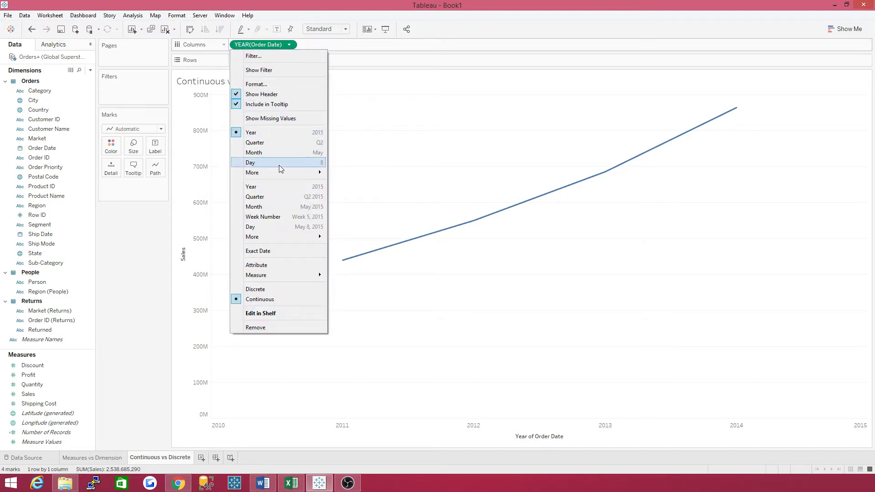
click(275, 197)
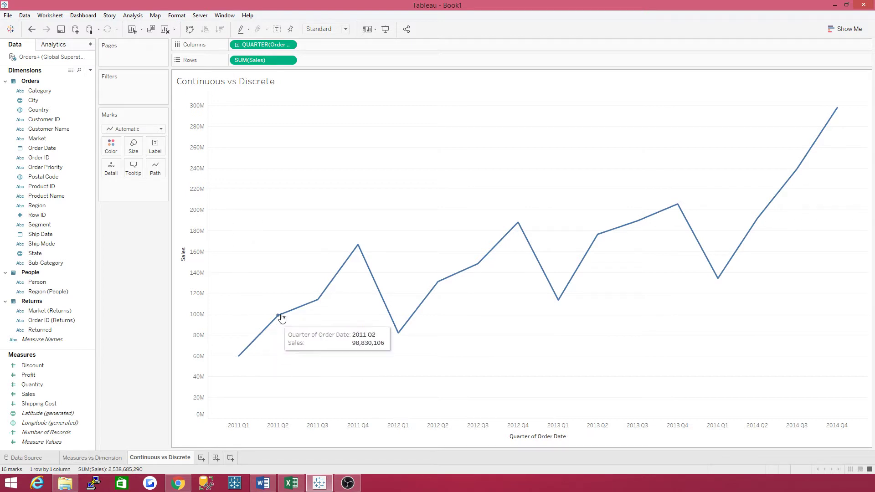
mouse_move(391, 332)
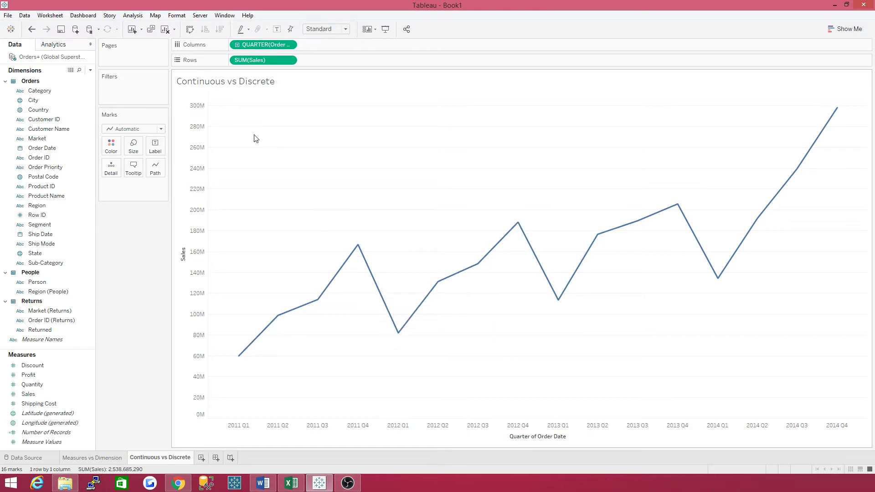
Change the mark type to Bar and make the quarterly Order Date field discrete.
click(161, 129)
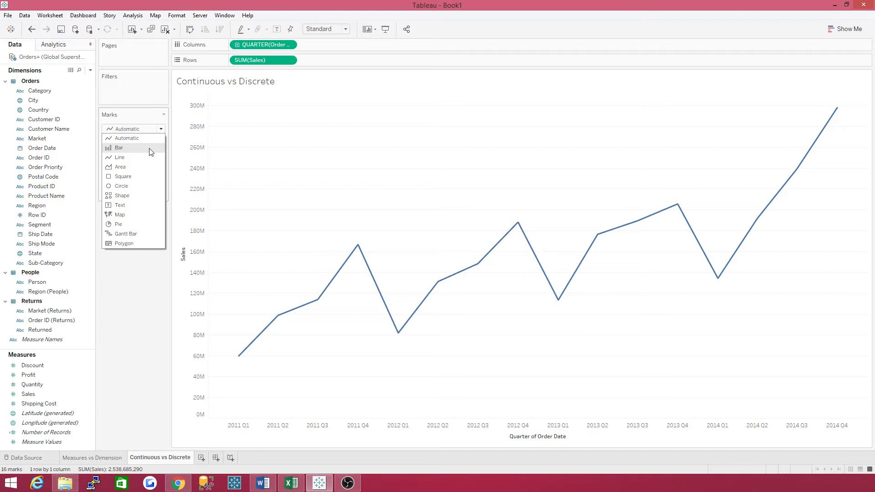
click(151, 149)
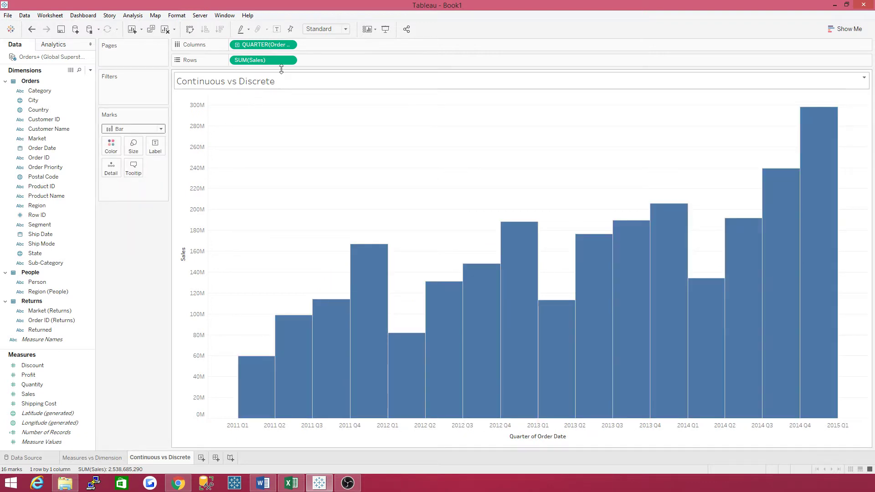
click(289, 45)
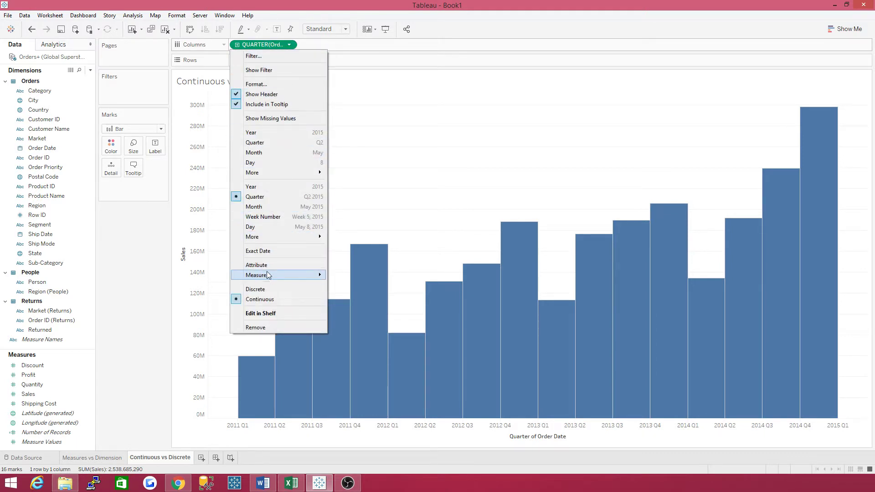
click(265, 290)
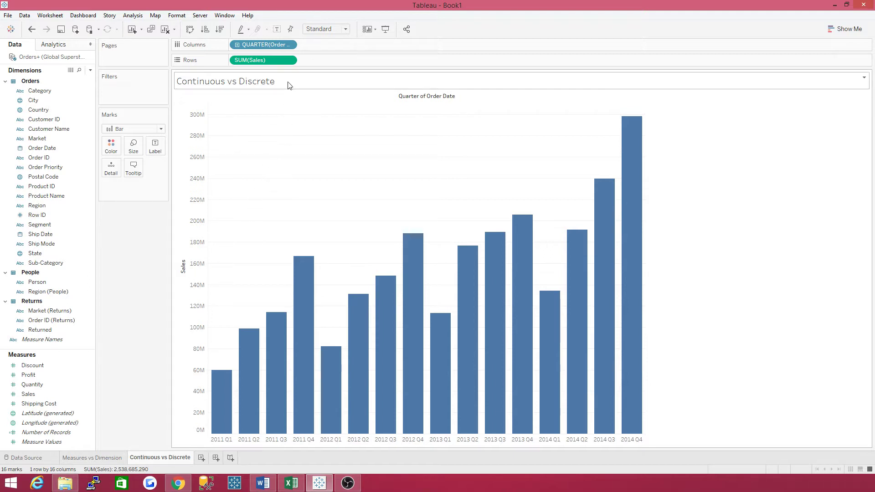
Sort the Order Date quarters in descending order by the Sales field with Sum aggregation.
click(288, 44)
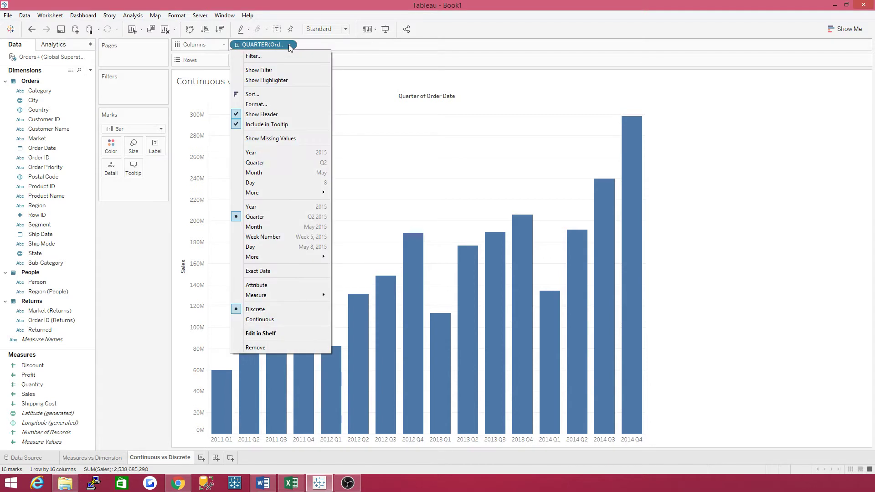
click(275, 94)
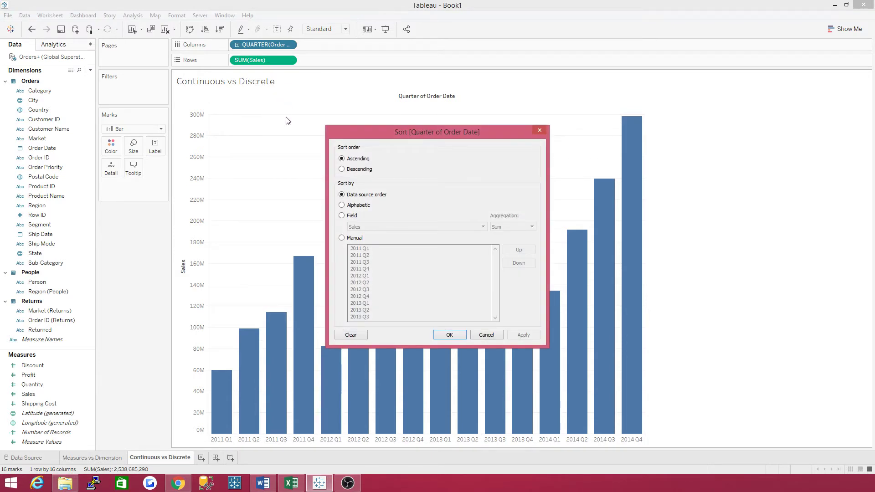
click(342, 170)
click(343, 220)
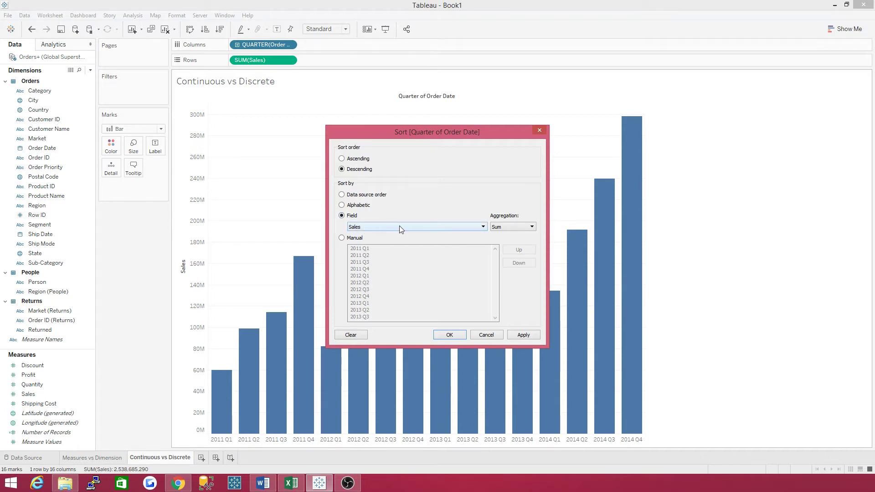
click(522, 336)
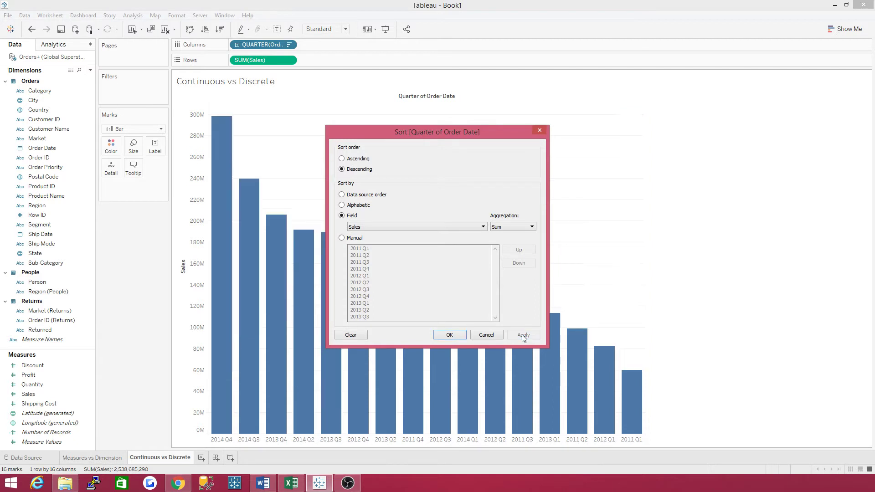
click(451, 336)
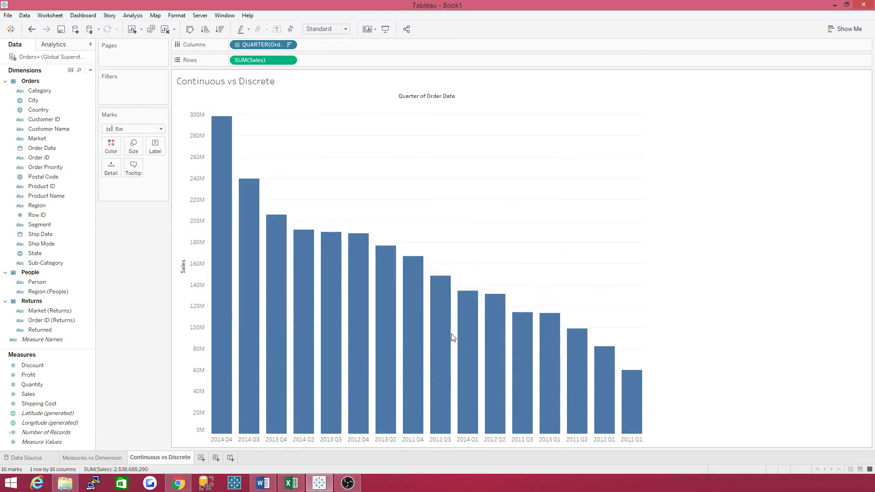